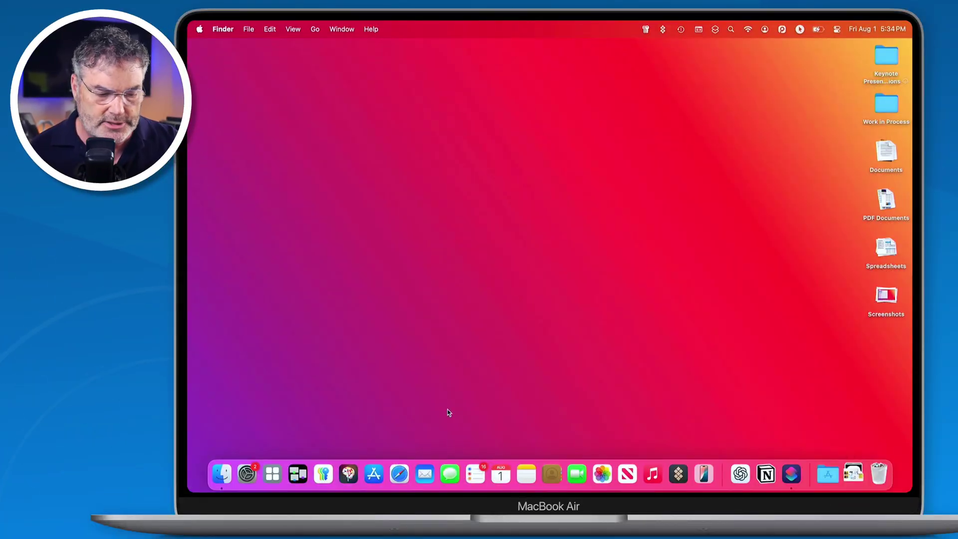
Open a blank new message in Mail and hide the app.
click(425, 471)
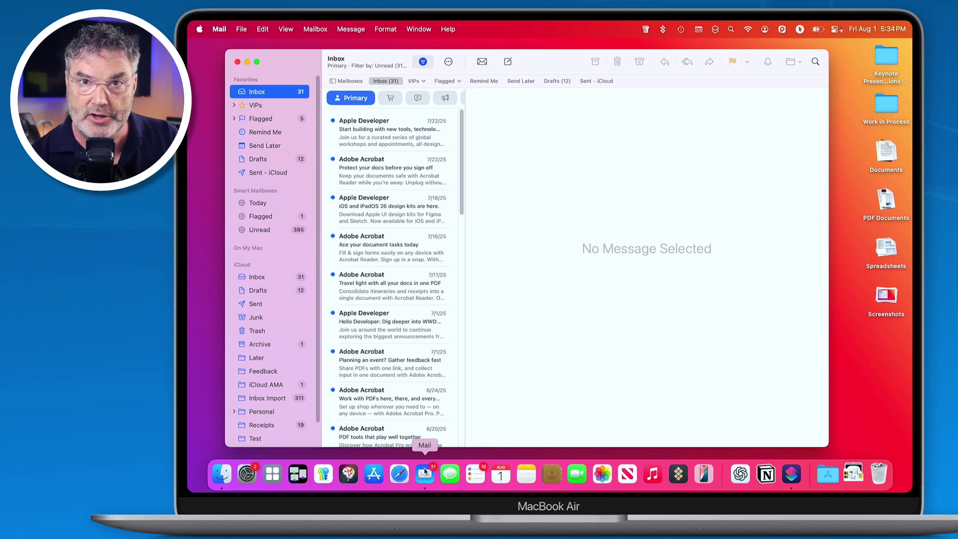
key(super+n)
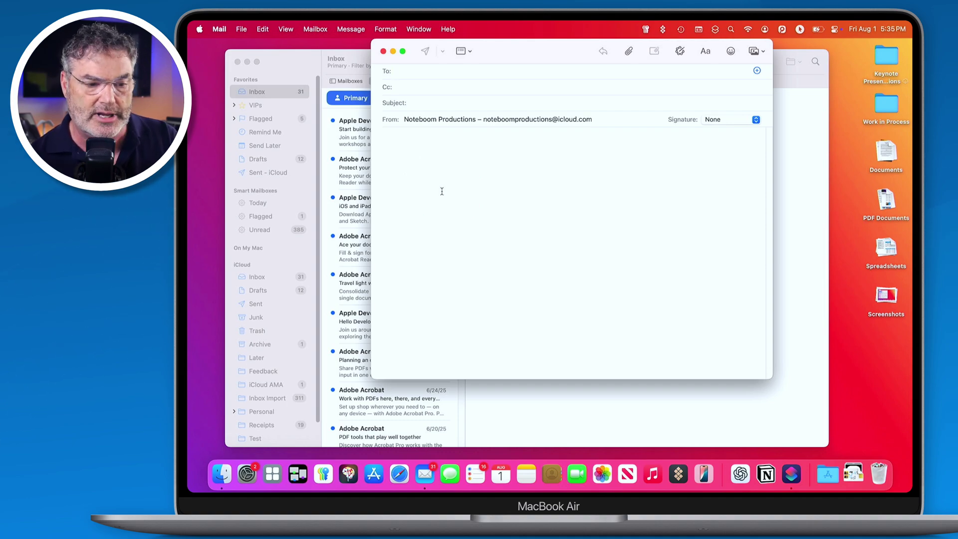
key(super+h)
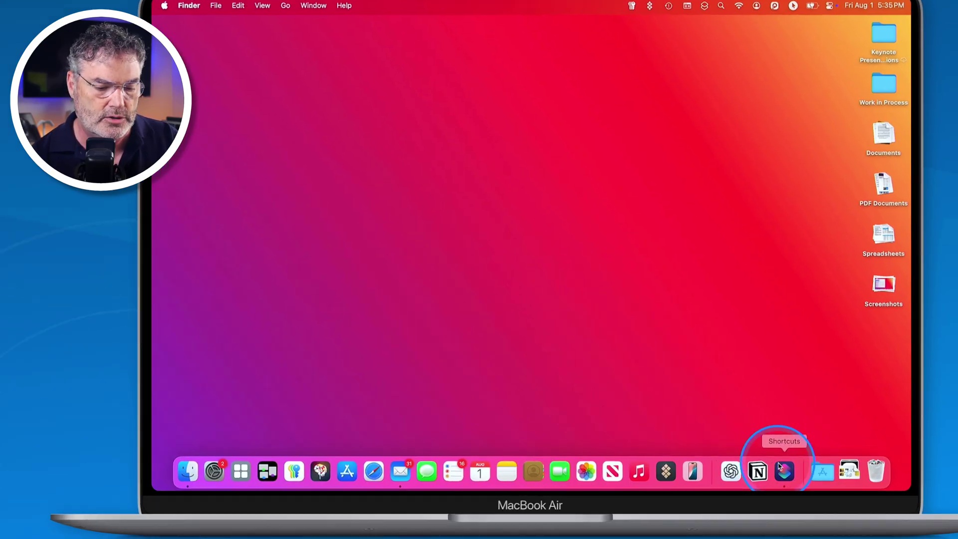
Create a new shortcut in the Shortcuts app and add a Text action to it.
click(783, 471)
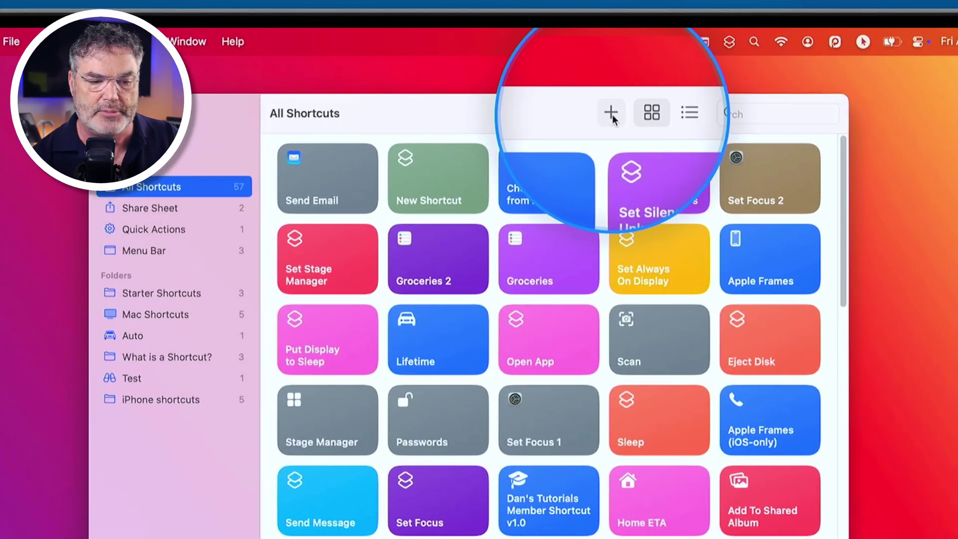
click(611, 114)
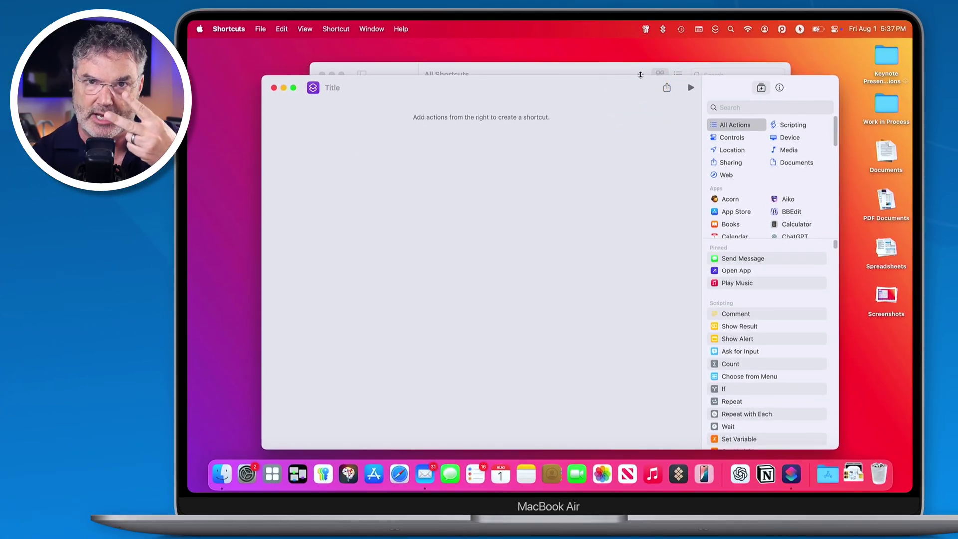
click(736, 108)
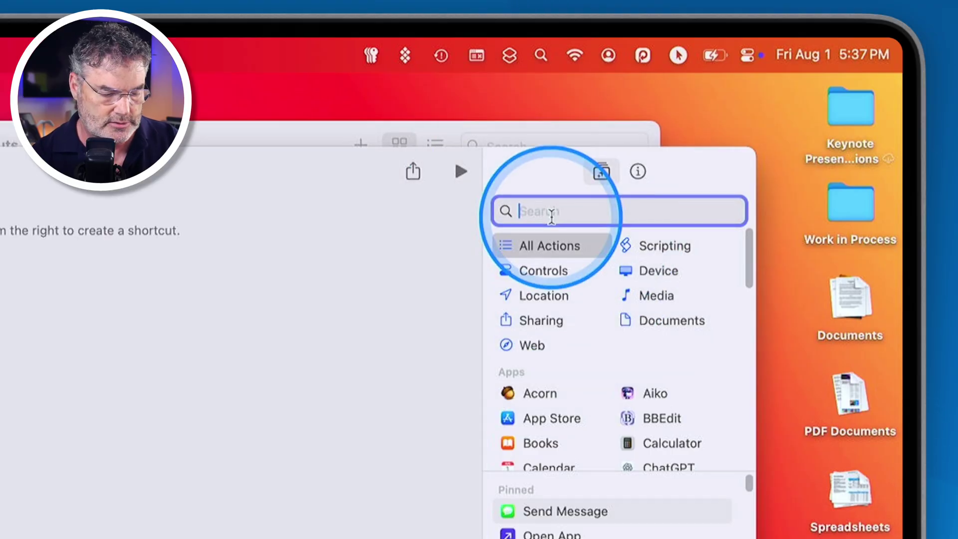
text(text)
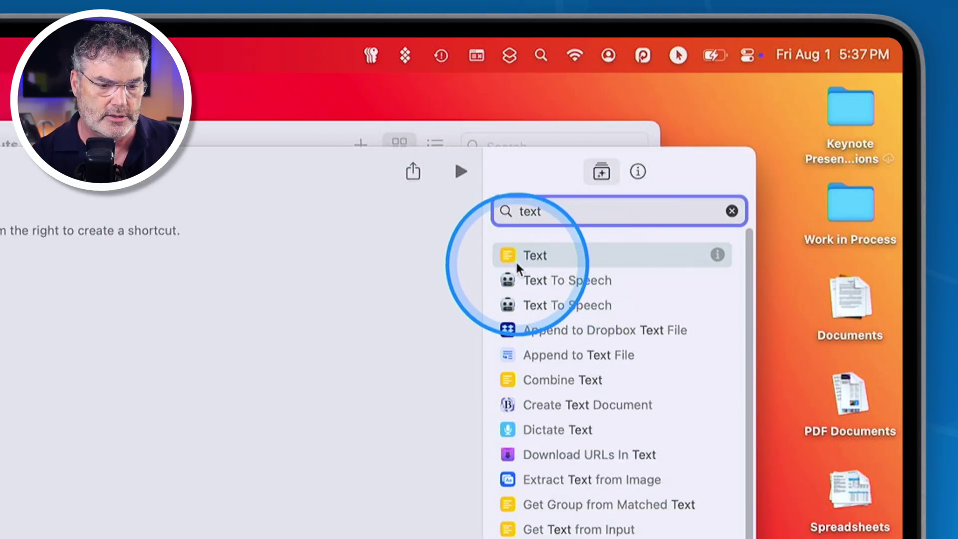
drag(529, 254, 126, 265)
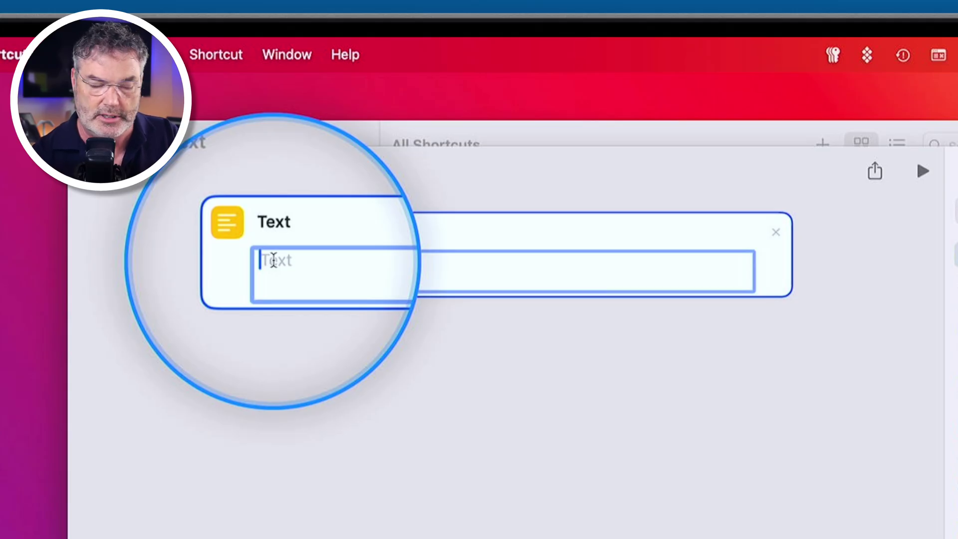
Enter "The body of the email" as the content of the Text action.
text(The)
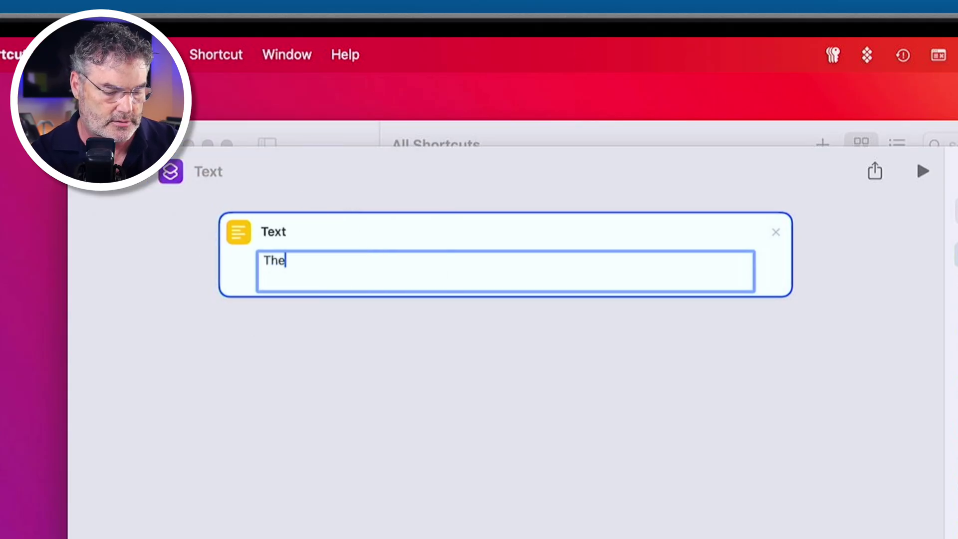
text( body o)
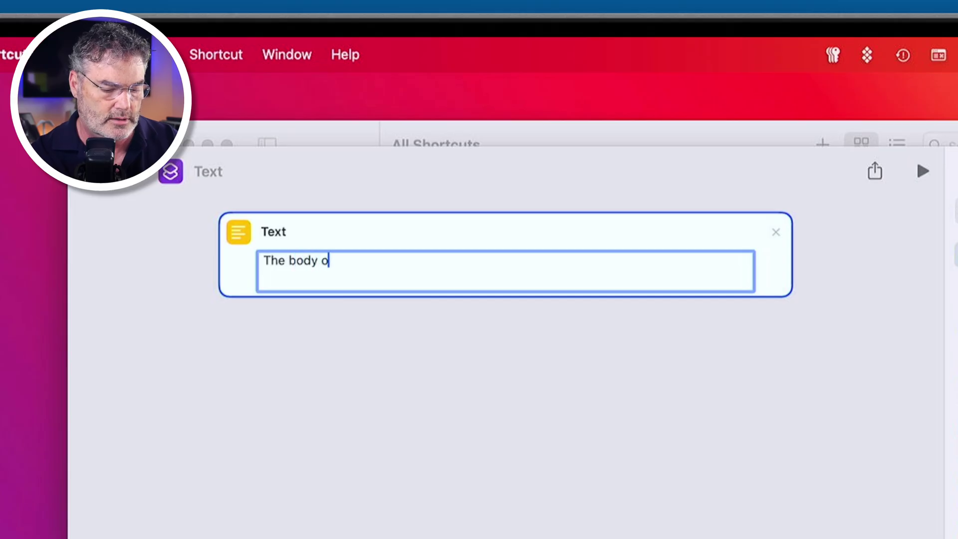
text(f the email)
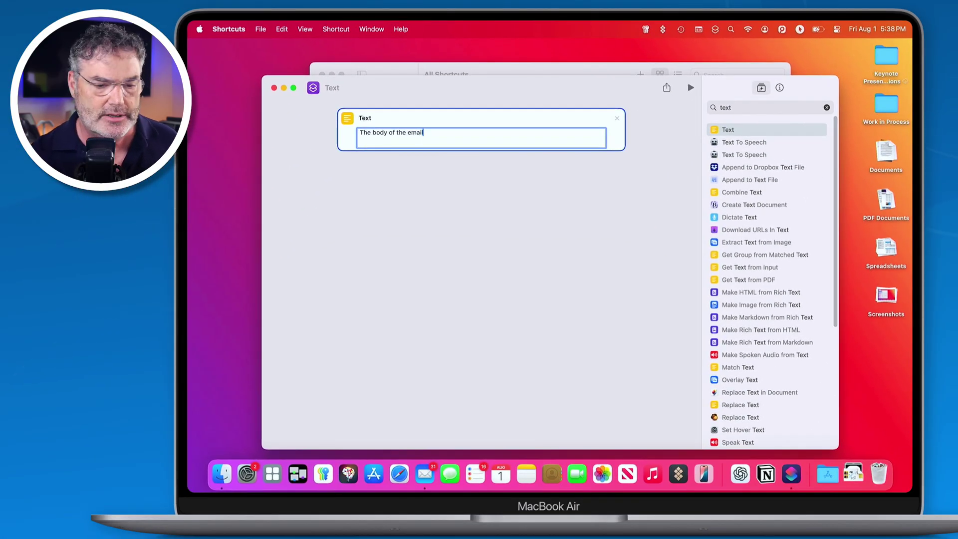
Find the Send Email action and add it below the Text action.
click(727, 110)
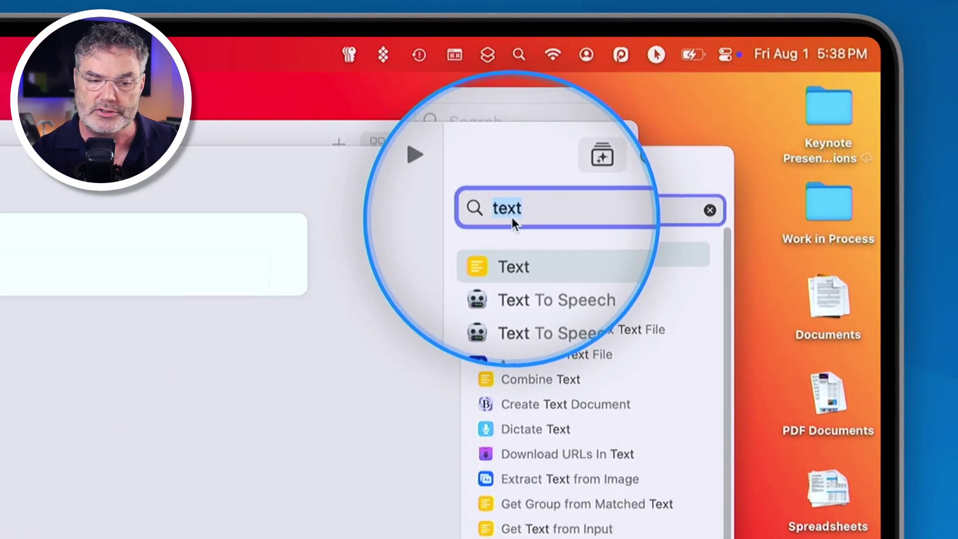
text(send)
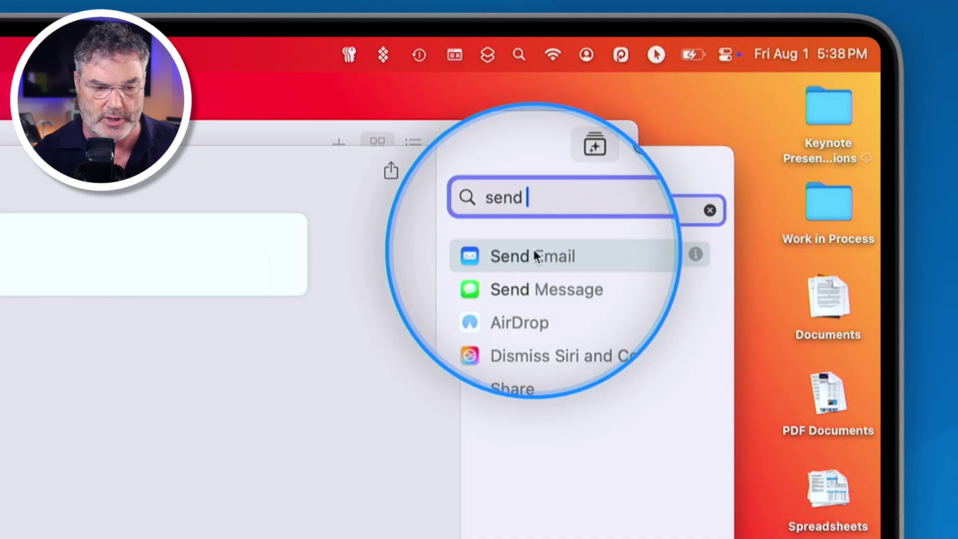
drag(533, 250, 47, 409)
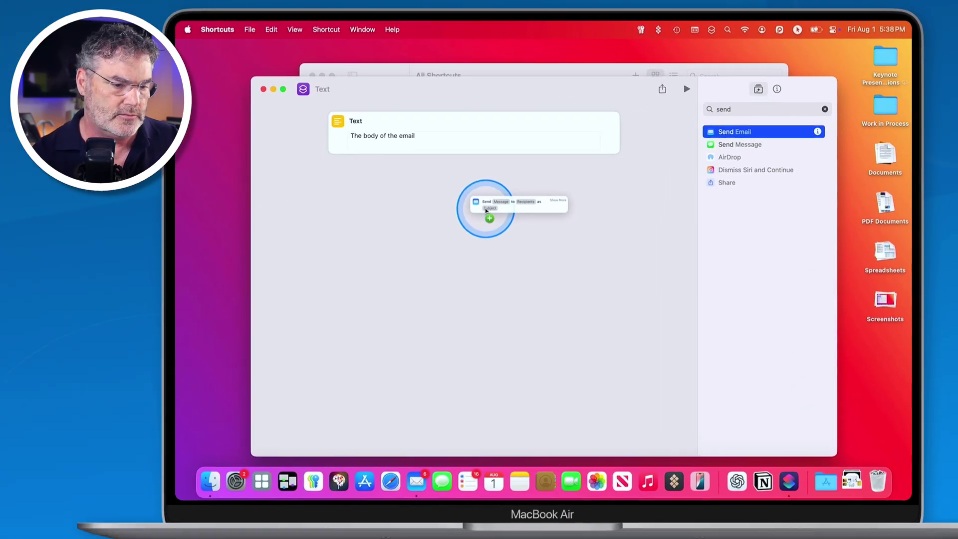
drag(485, 209, 486, 211)
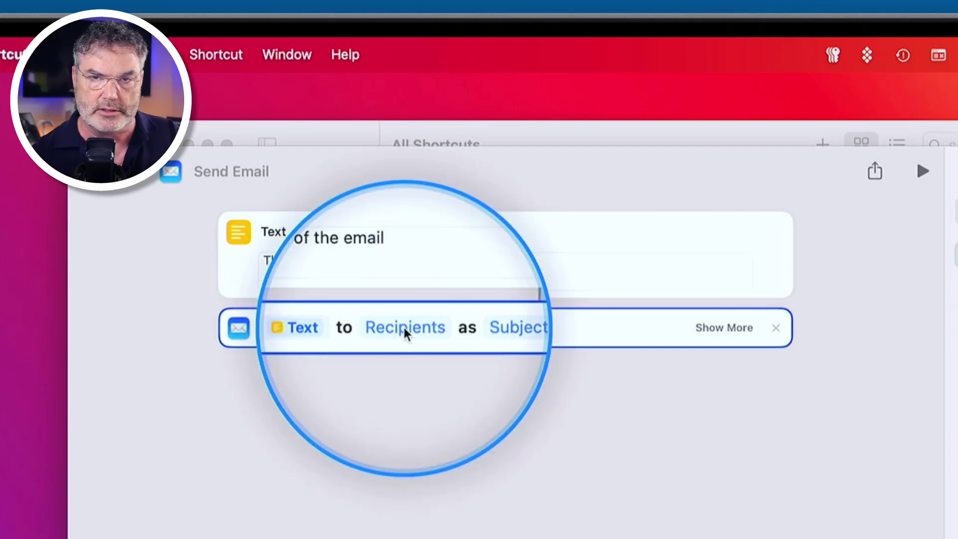
Add three contacts from the contact list as recipients of the Send Email action.
click(403, 328)
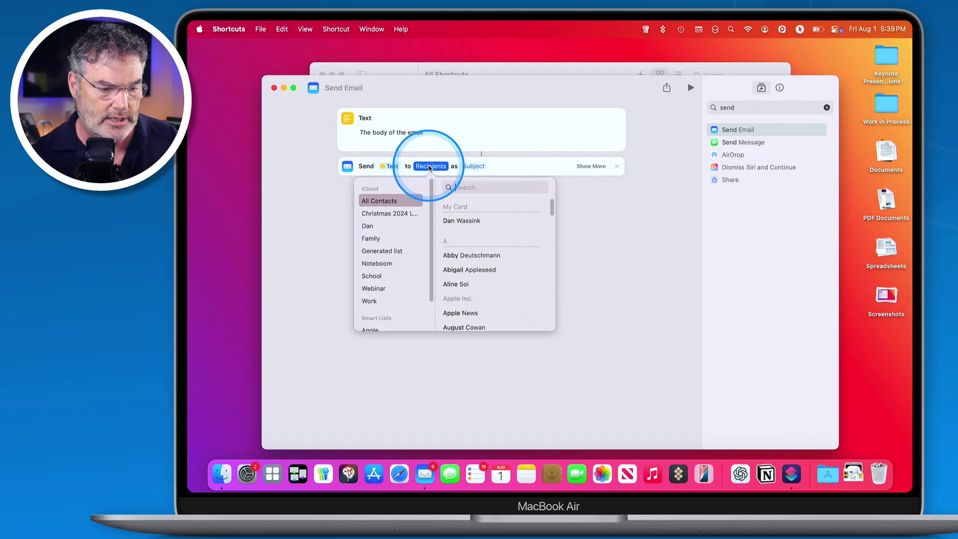
mouse_move(457, 286)
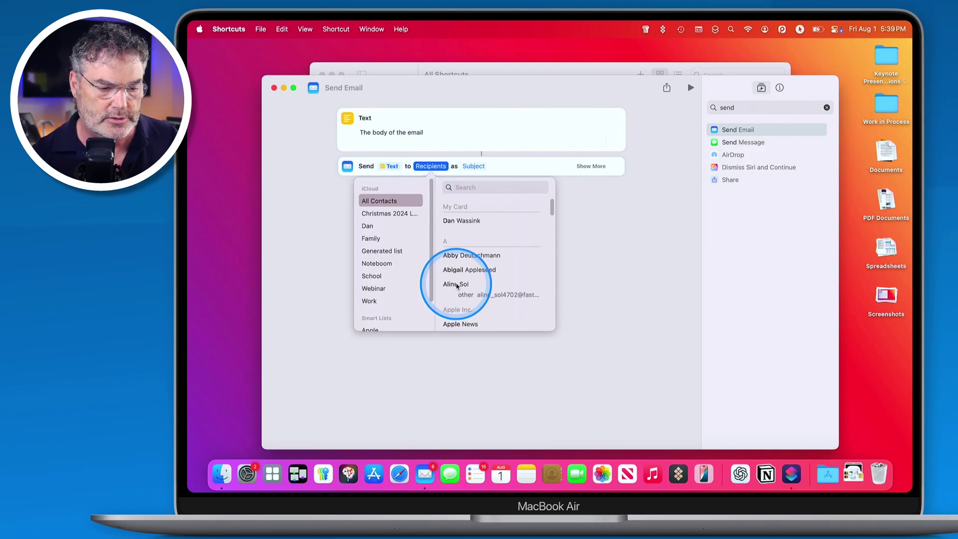
scroll(459, 282, down, 2)
click(480, 260)
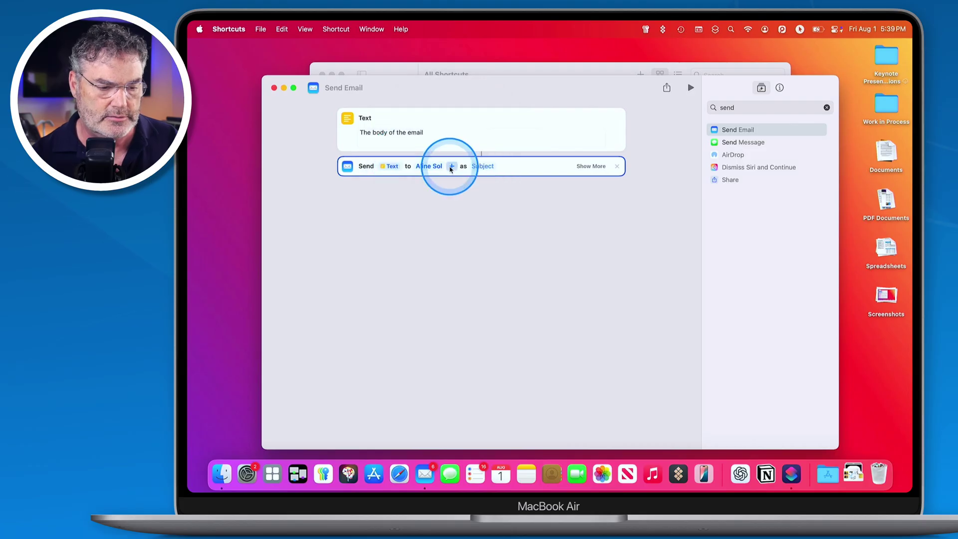
click(451, 169)
mouse_move(488, 290)
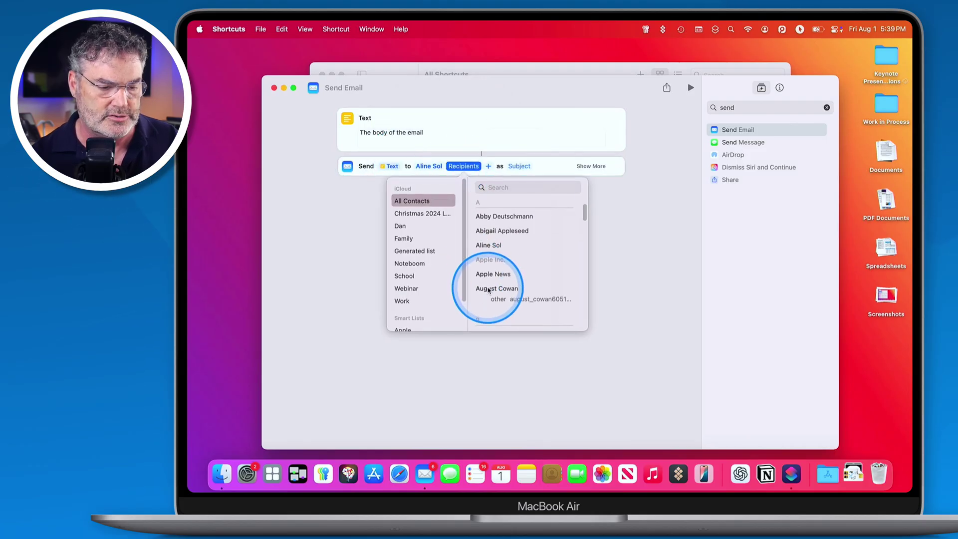
click(526, 300)
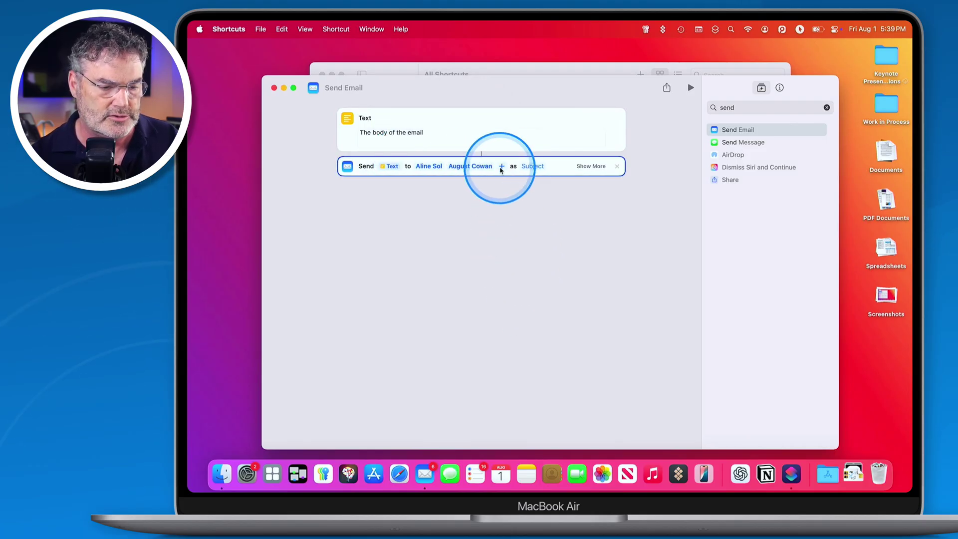
click(501, 168)
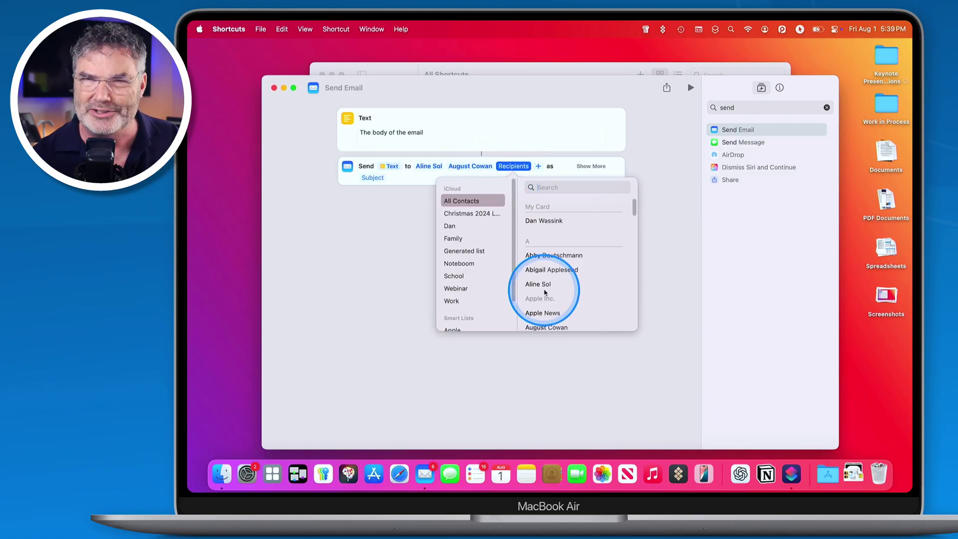
scroll(545, 292, down, 5)
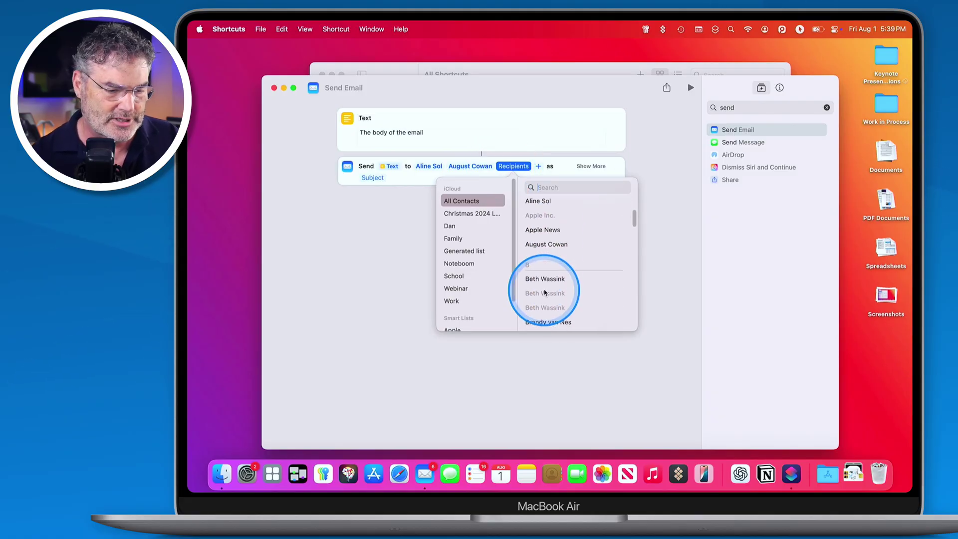
click(548, 277)
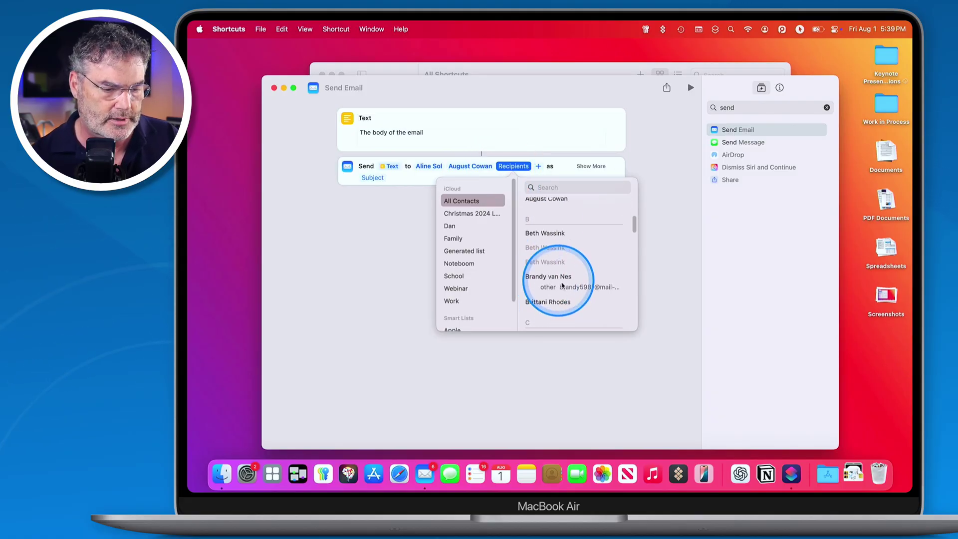
click(556, 285)
click(484, 161)
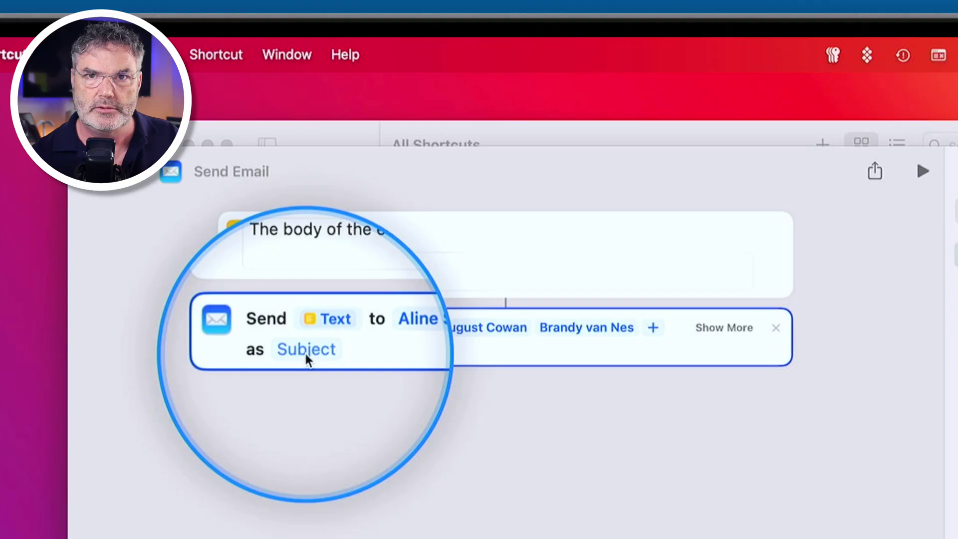
Set the subject of the Send Email action to "This is the subject".
click(306, 353)
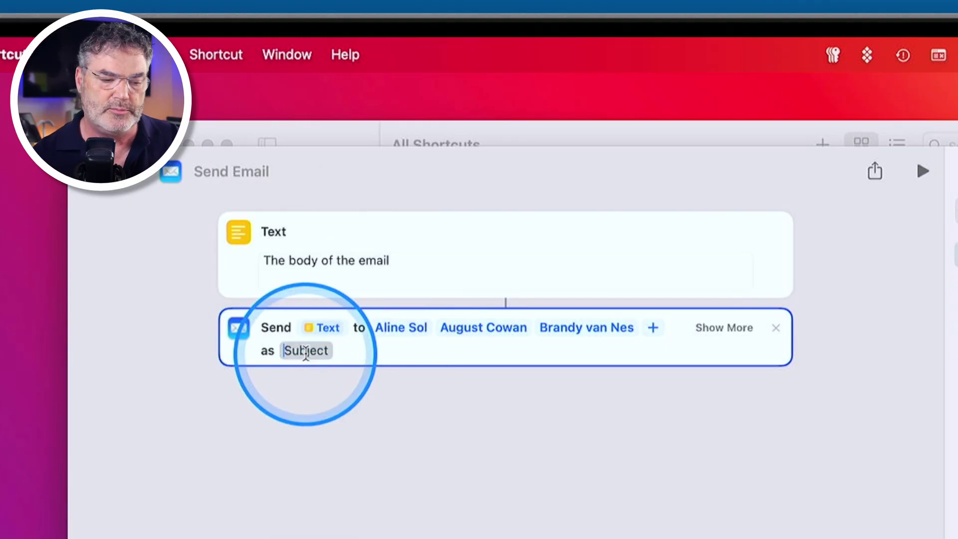
text(This is teh)
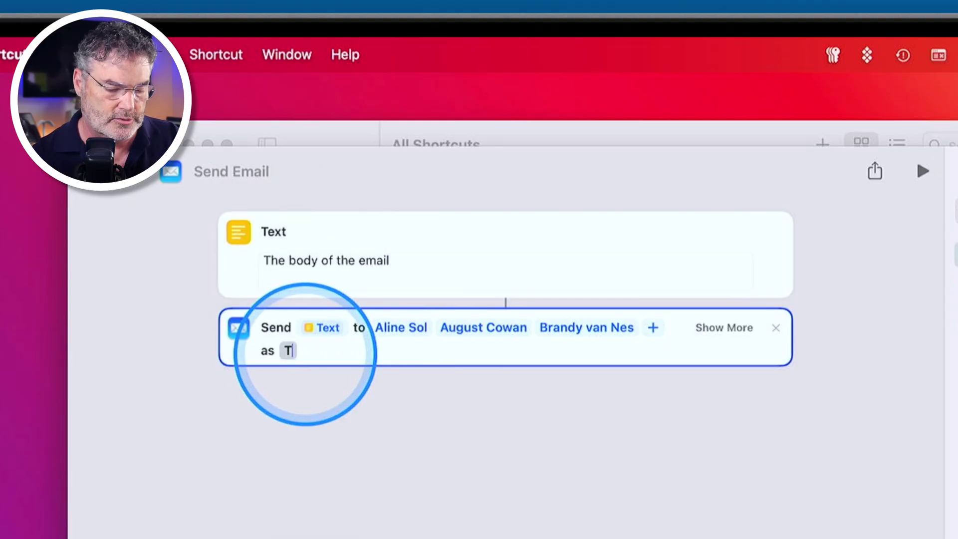
text( subject)
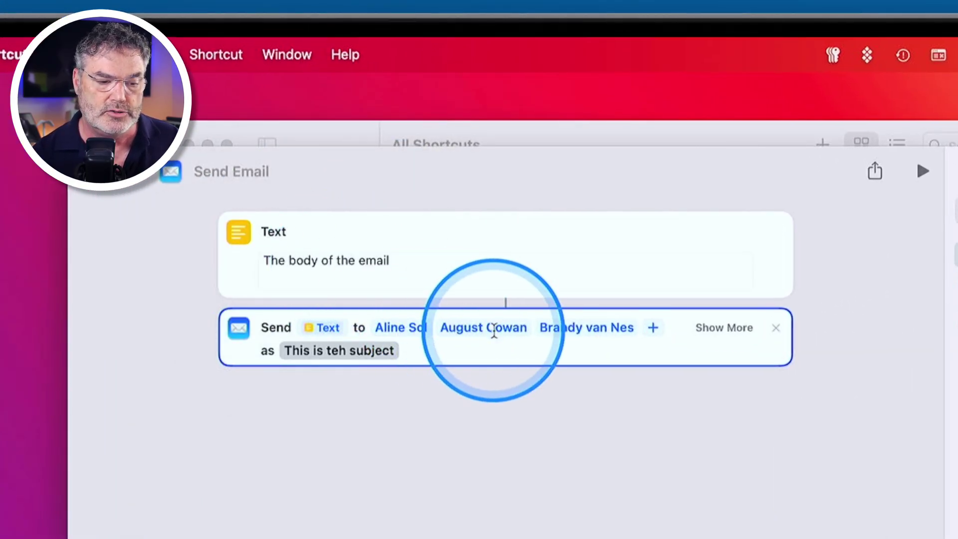
click(333, 350)
double_click(334, 351)
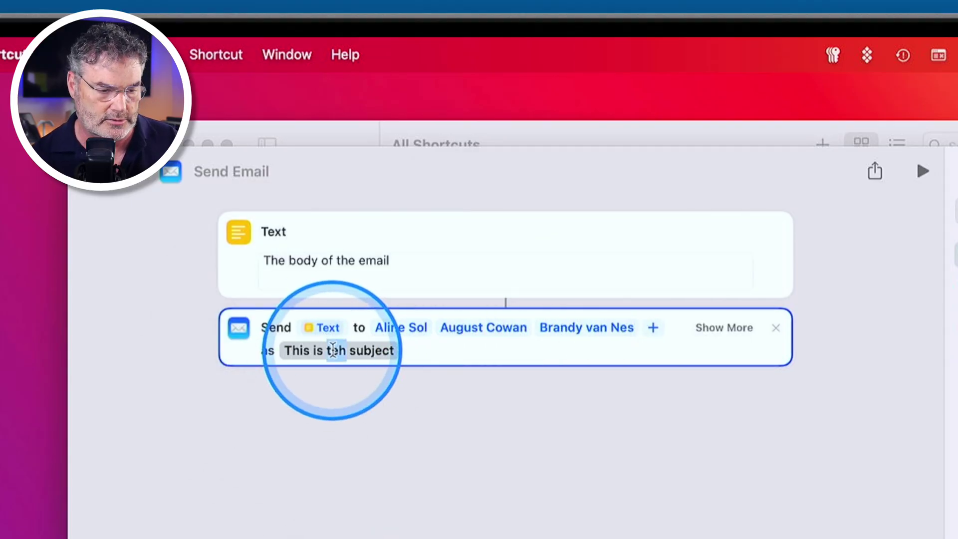
text(the)
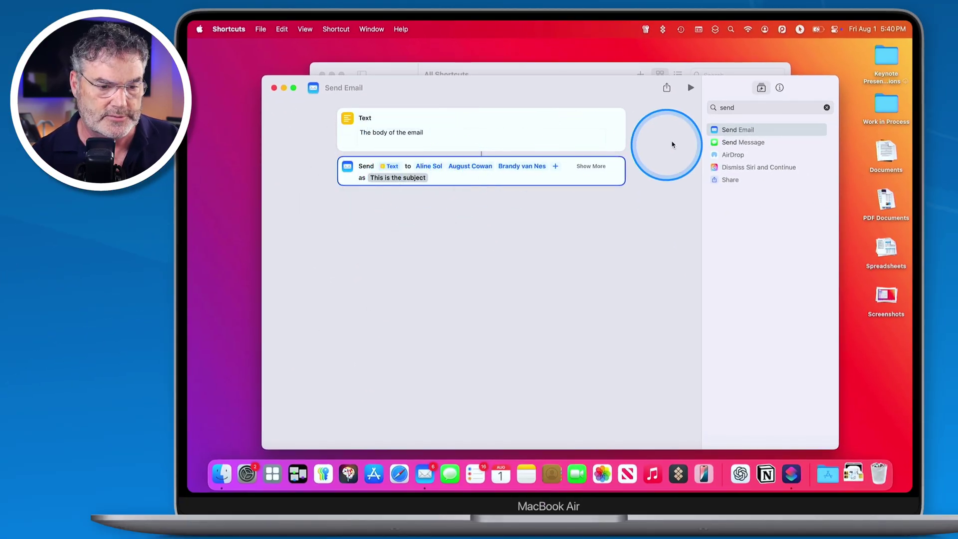
Run the shortcut to generate the email draft and add a new line below its body text.
click(691, 90)
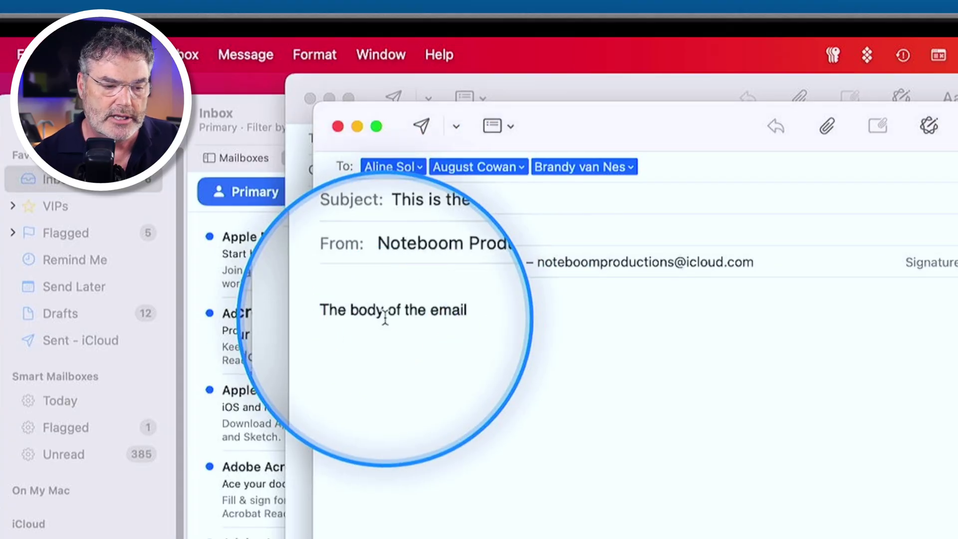
click(479, 318)
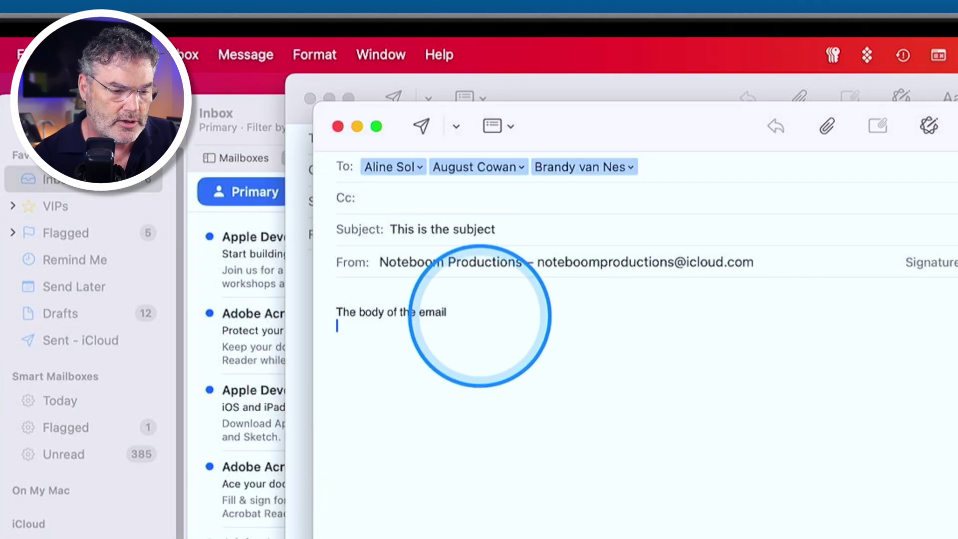
key(Return)
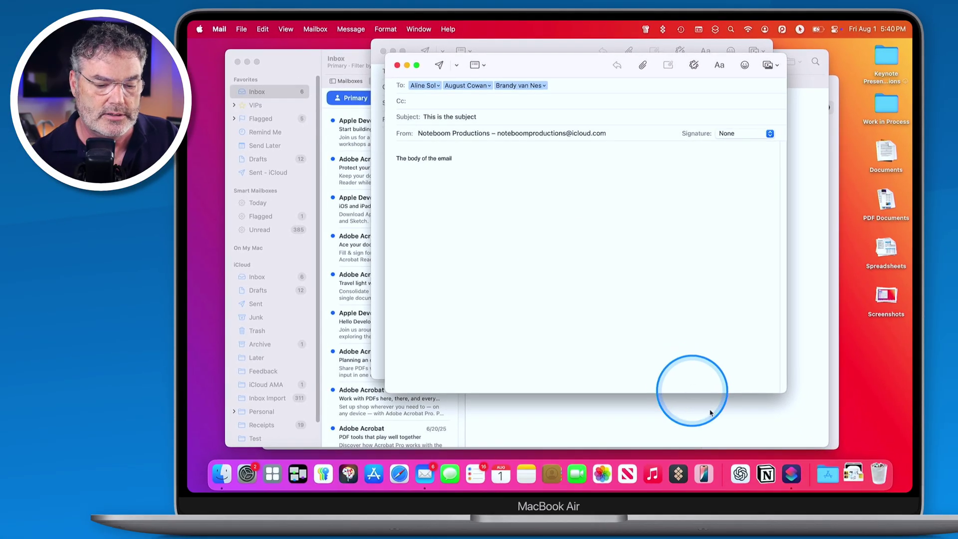
Return to Shortcuts and pin the Send Email shortcut in the menu bar from its details.
click(791, 473)
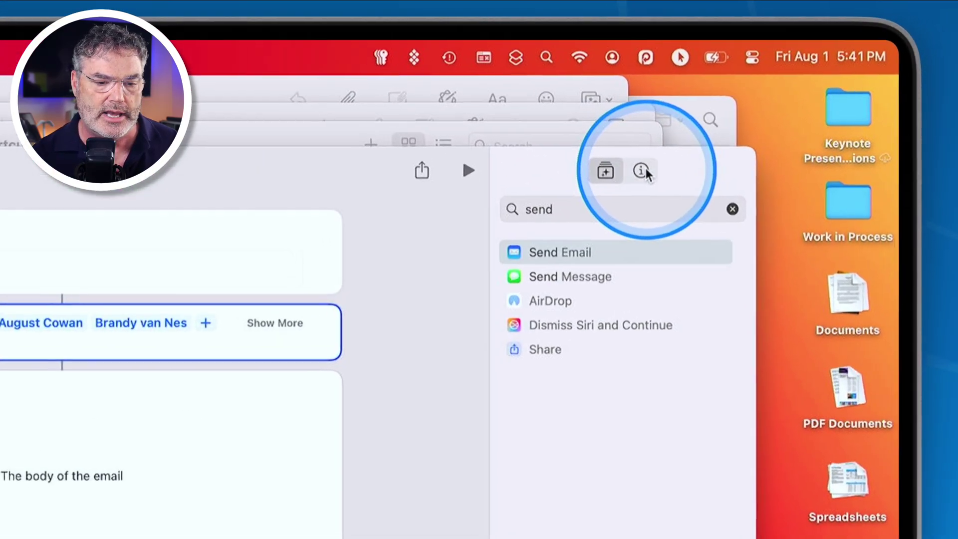
click(642, 171)
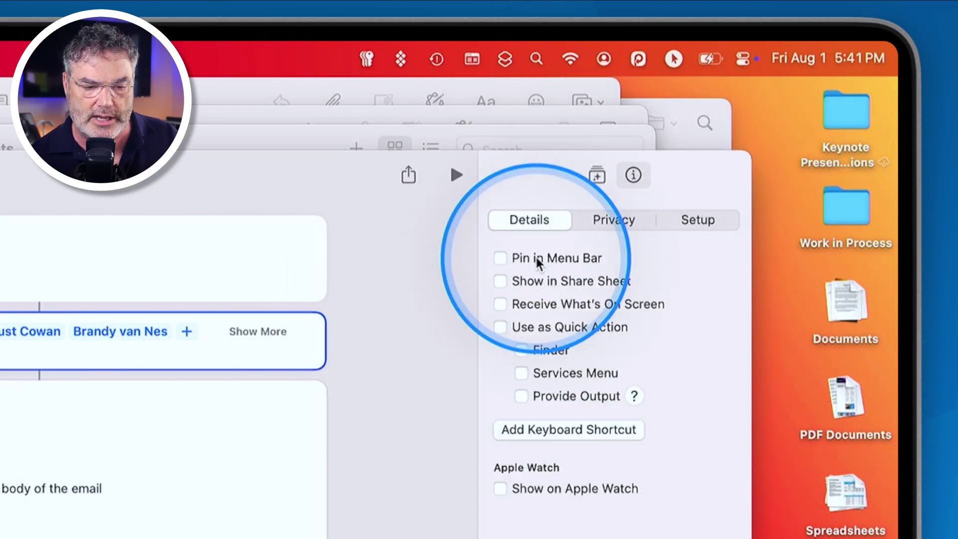
click(538, 260)
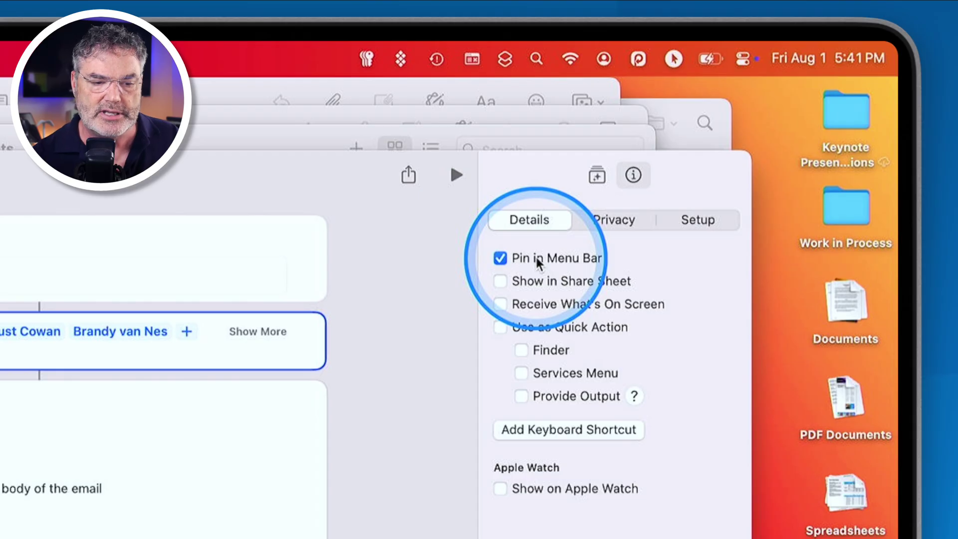
Rename the shortcut as "Send Weekly Email" and check its entry in the menu bar's list of pinned shortcuts.
click(503, 62)
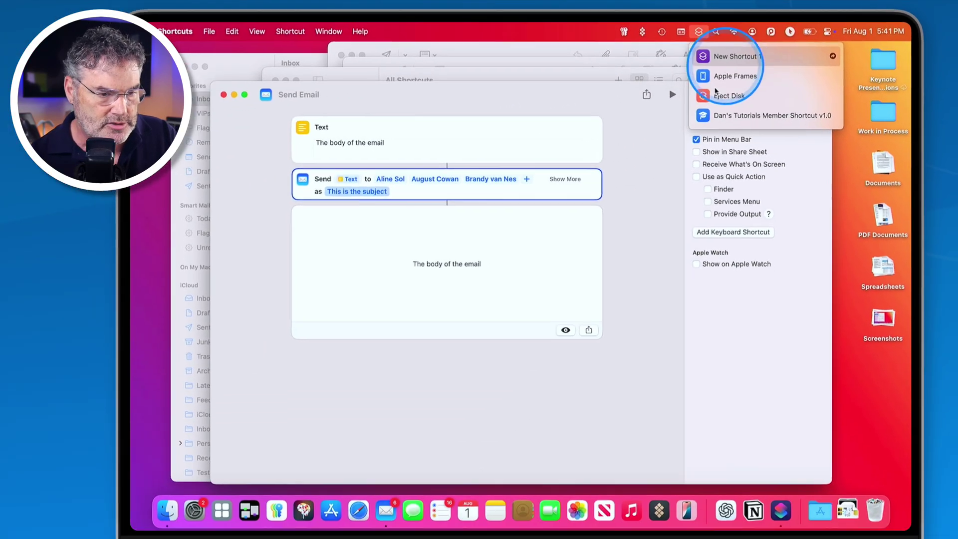
click(427, 331)
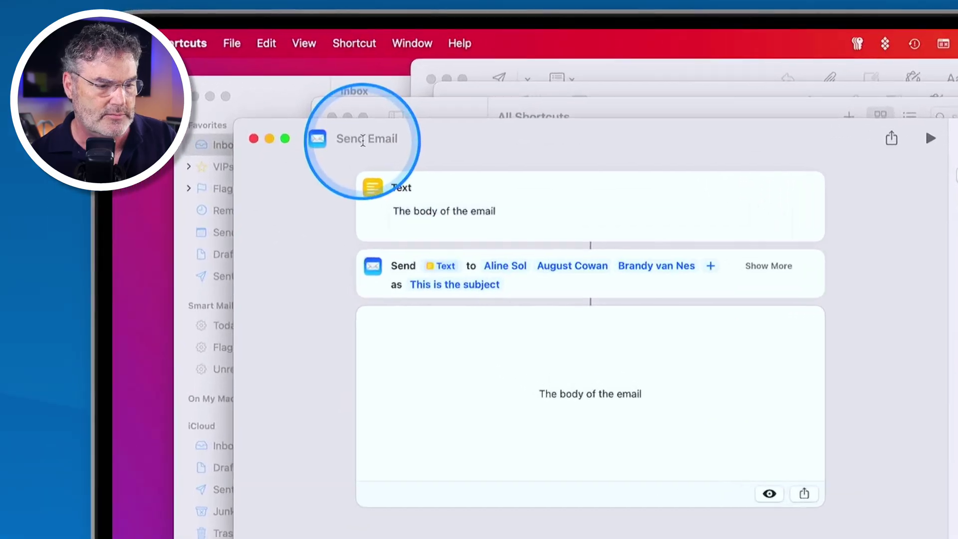
click(363, 140)
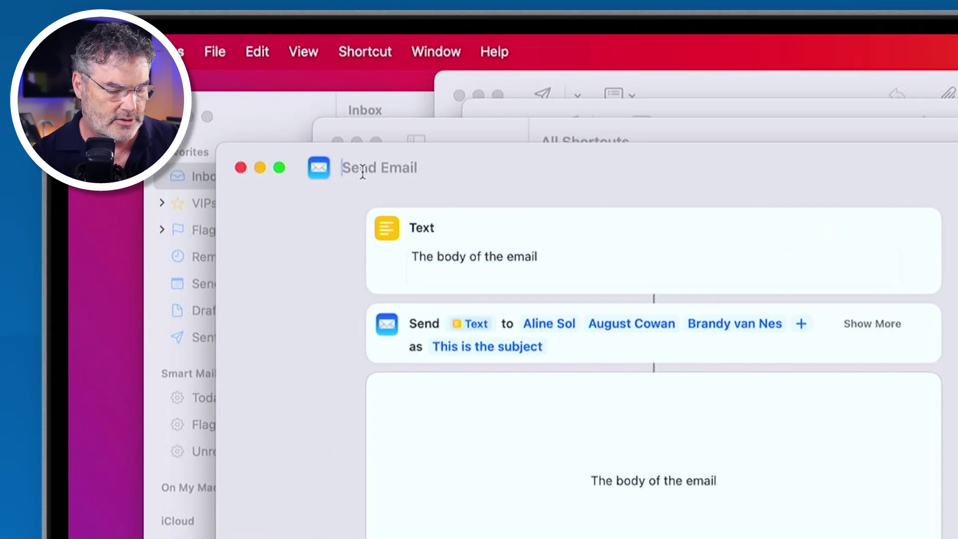
text(Send Week)
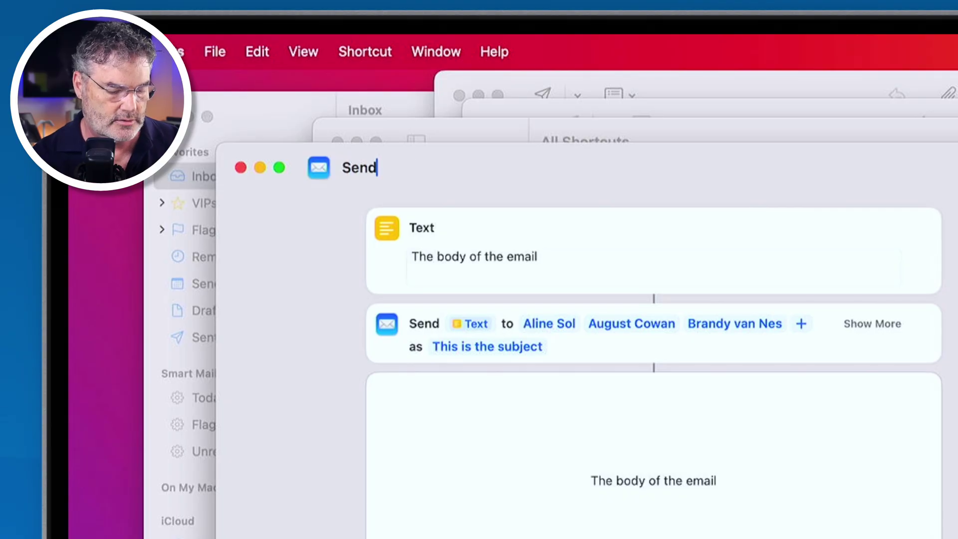
text(ly Email)
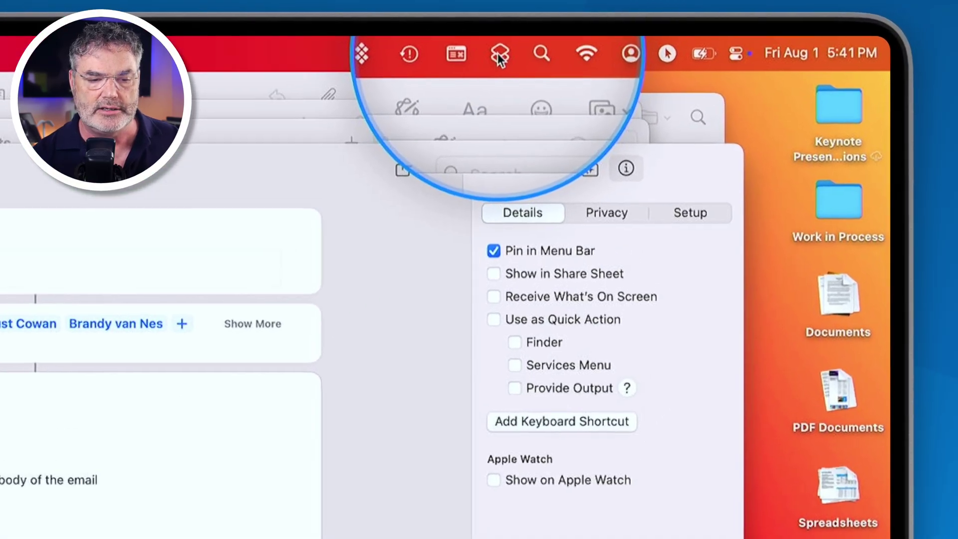
click(496, 57)
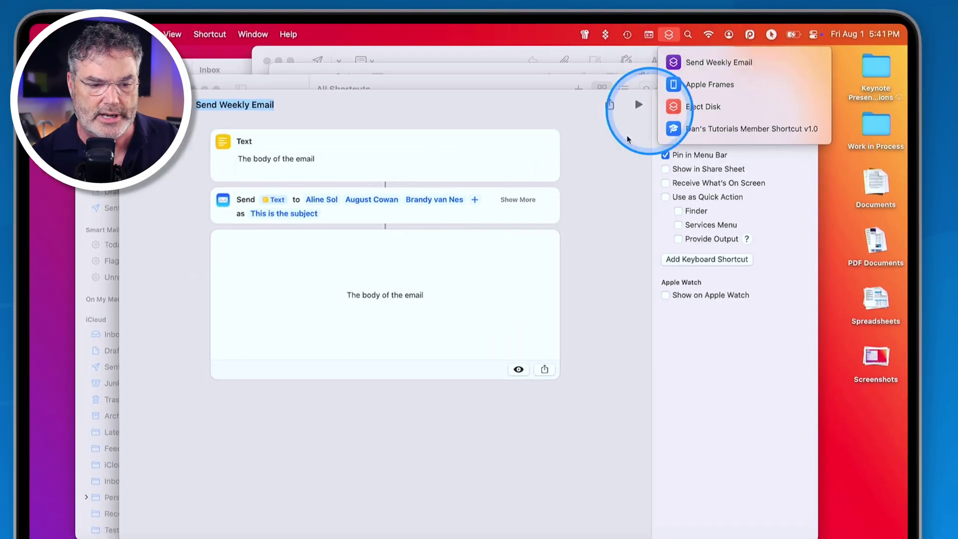
click(407, 270)
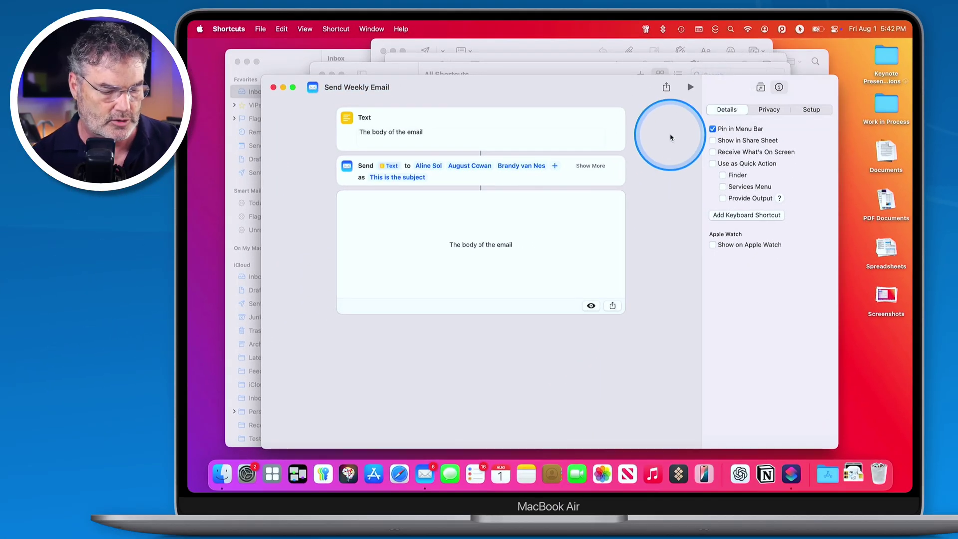
Clear the open windows from view to show the desktop and run Send Weekly Email from the pinned shortcuts.
key(F11)
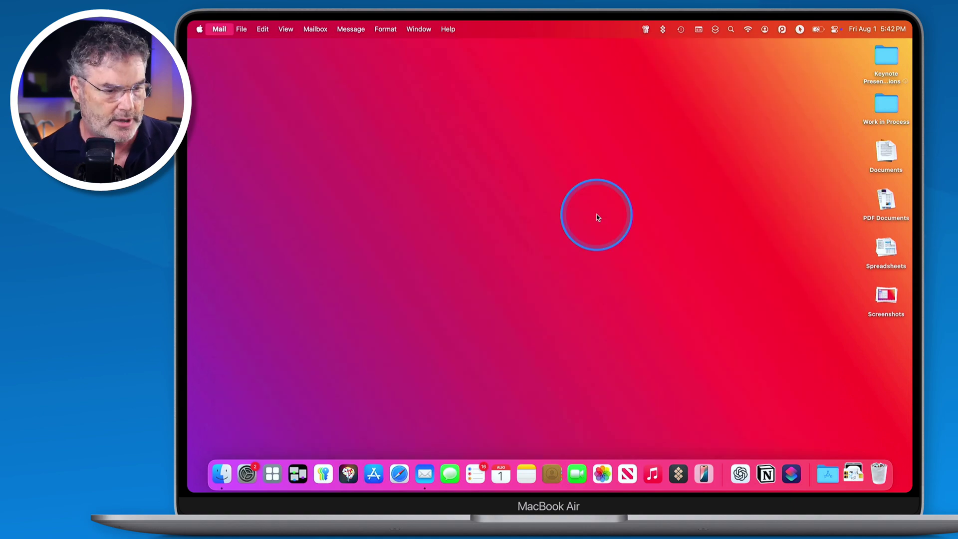
click(597, 214)
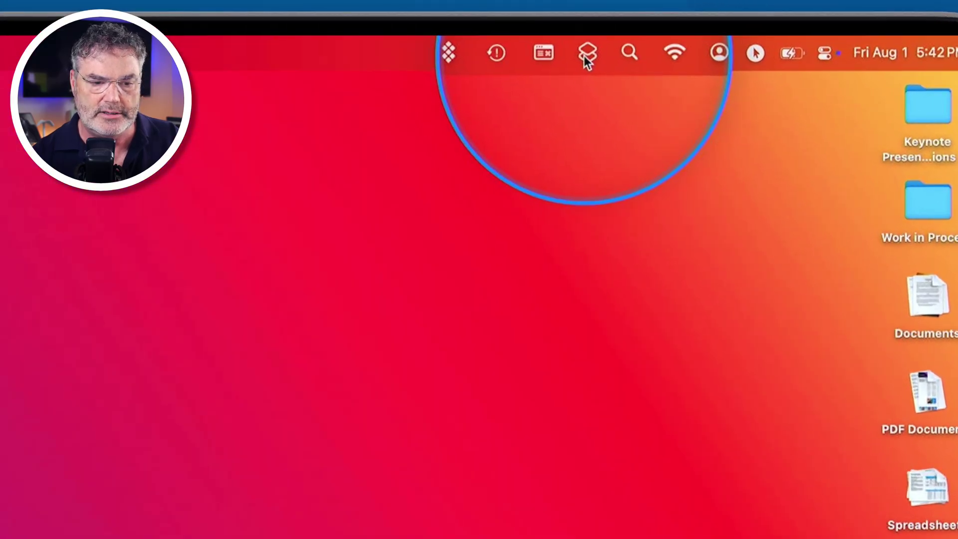
click(587, 56)
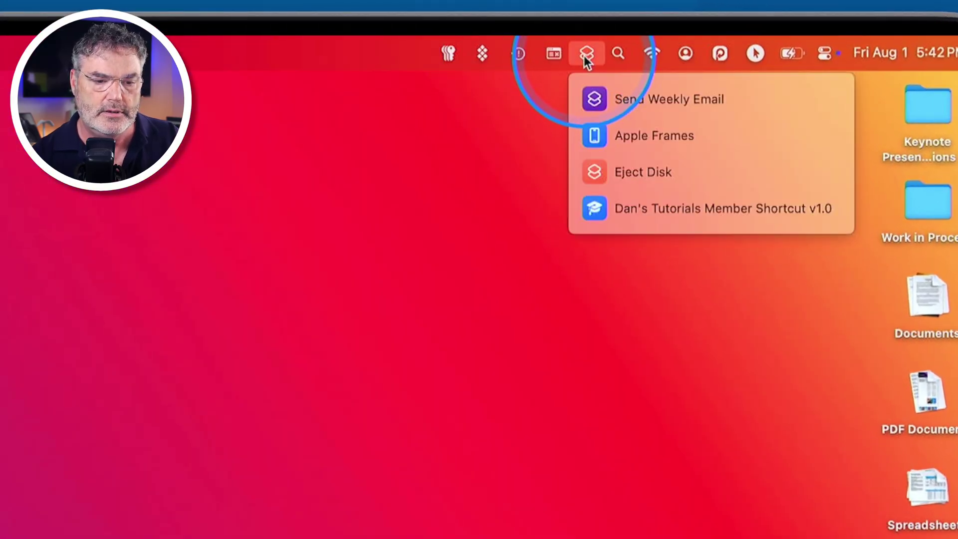
click(603, 99)
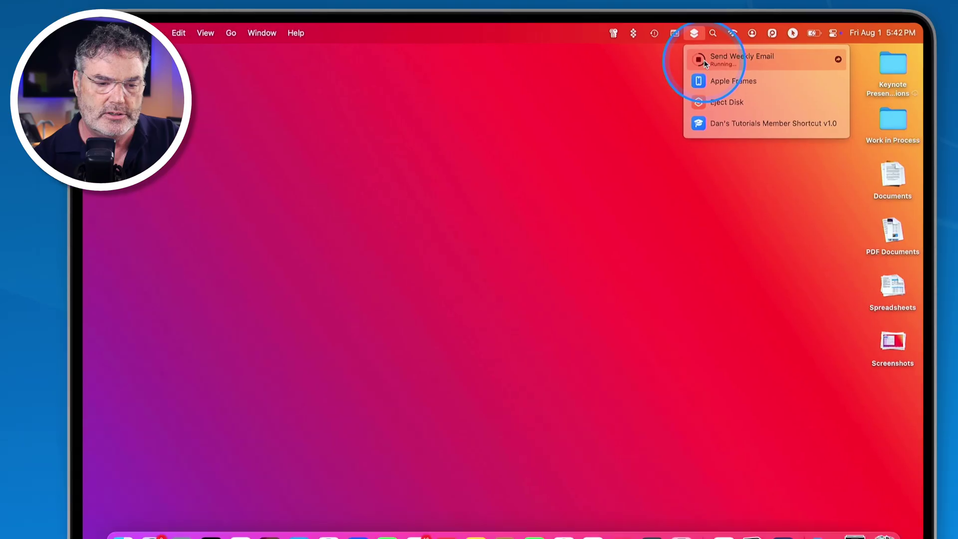